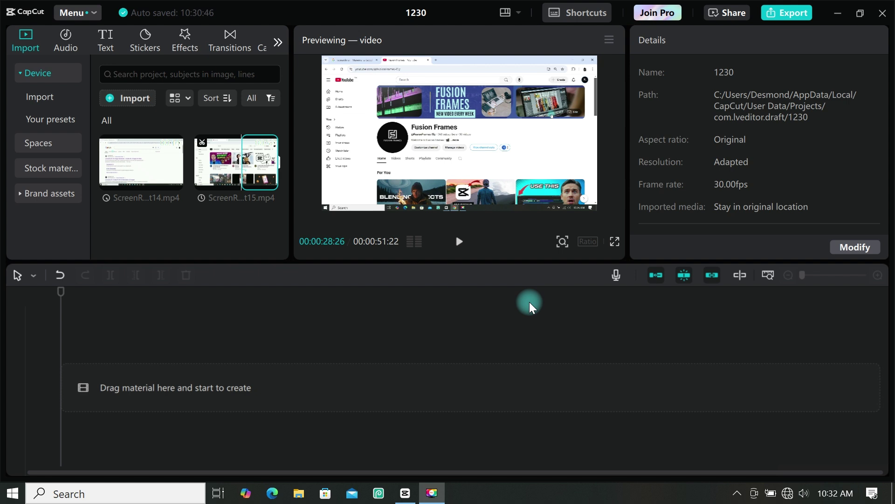
- Place ScreenRecorderProject15 on the timeline twice, stacking the two copies on separate tracks
{"action": "left_click_drag", "start_coordinate": [269, 163], "coordinate": [216, 415]}
{"action": "left_click_drag", "start_coordinate": [287, 334], "coordinate": [312, 368]}
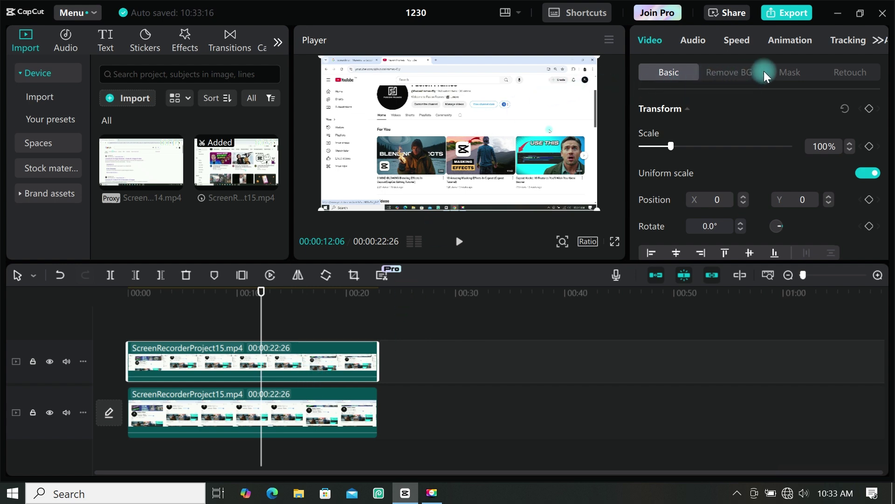
- Apply a Rectangle mask to the top clip and shrink it around the Masking Effects thumbnail
{"action": "left_click", "coordinate": [789, 72]}
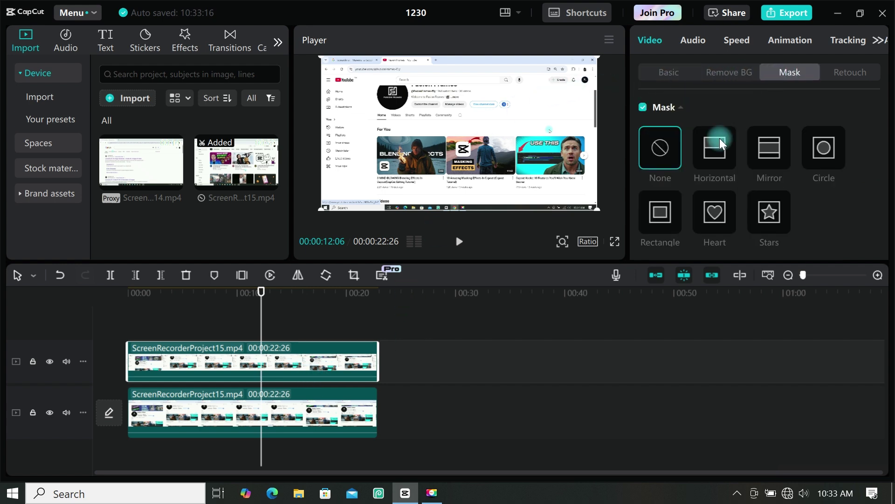
{"action": "left_click", "coordinate": [667, 217]}
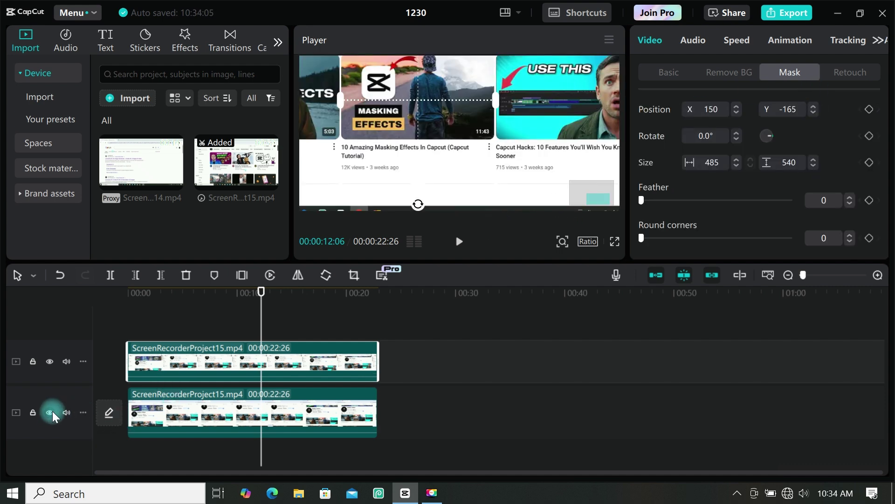
{"action": "left_click", "coordinate": [50, 412]}
{"action": "left_click", "coordinate": [50, 413]}
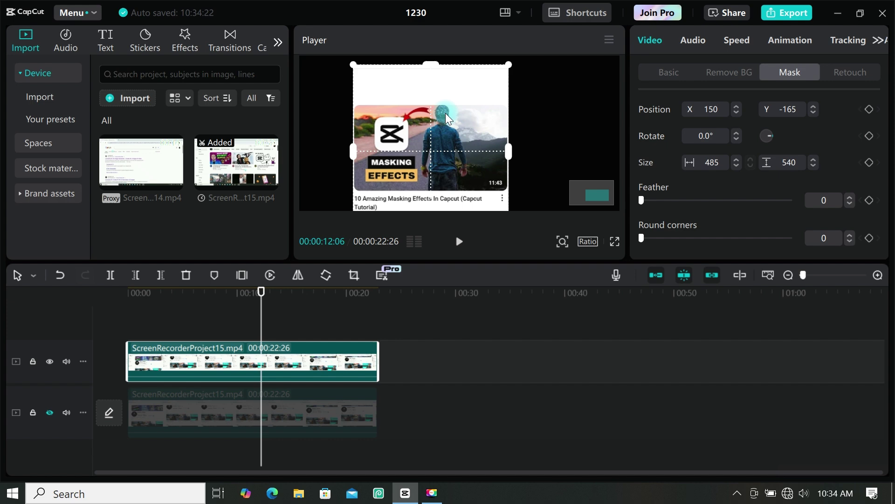
{"action": "left_click_drag", "start_coordinate": [446, 113], "coordinate": [461, 126]}
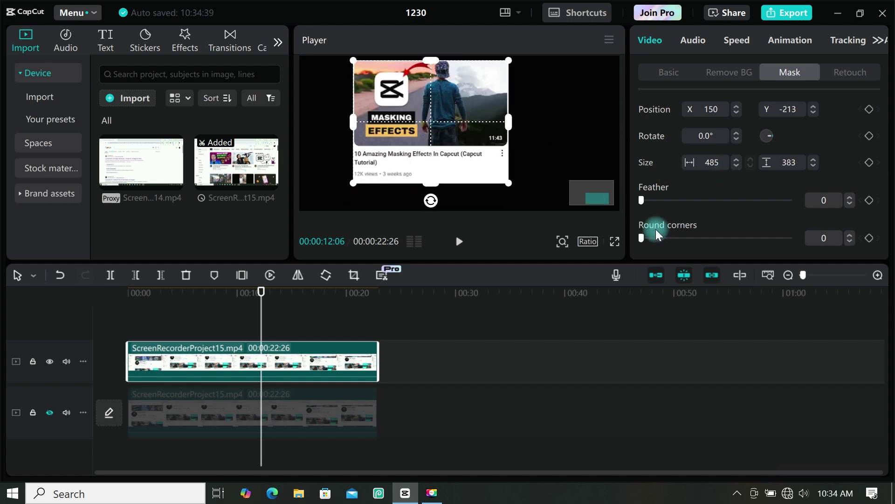
{"action": "scroll", "coordinate": [661, 242], "scroll_direction": "up", "scroll_amount": 3}
{"action": "left_click", "coordinate": [160, 292]}
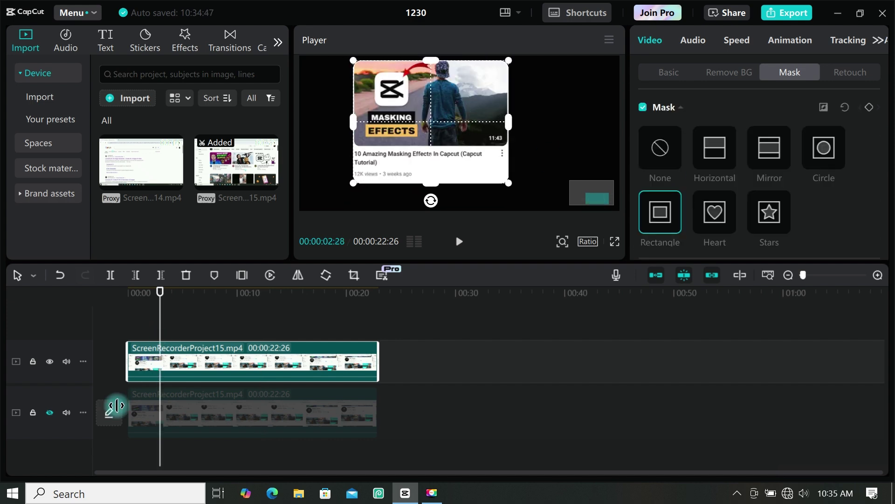
- Keyframe the top clip to zoom from 100% at 3:07 to 199% at 6:28 onto the thumbnail
{"action": "left_click", "coordinate": [66, 412]}
{"action": "left_click_drag", "start_coordinate": [115, 312], "coordinate": [164, 321]}
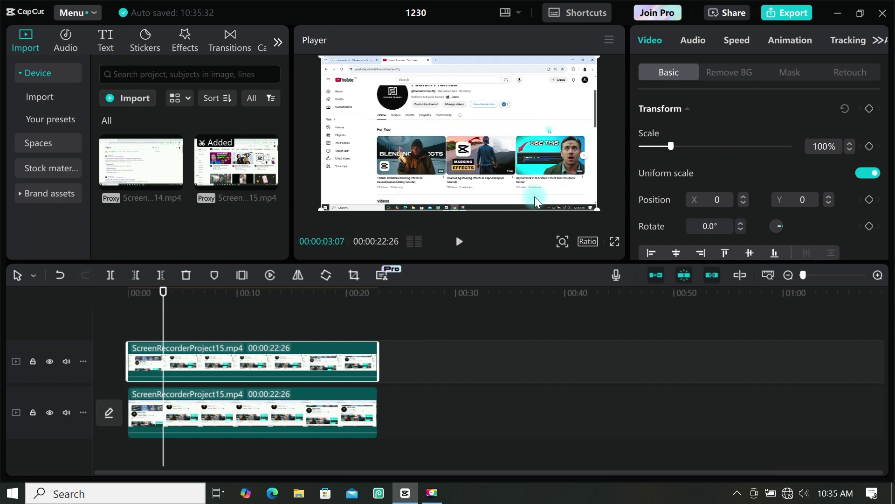
{"action": "left_click", "coordinate": [870, 109]}
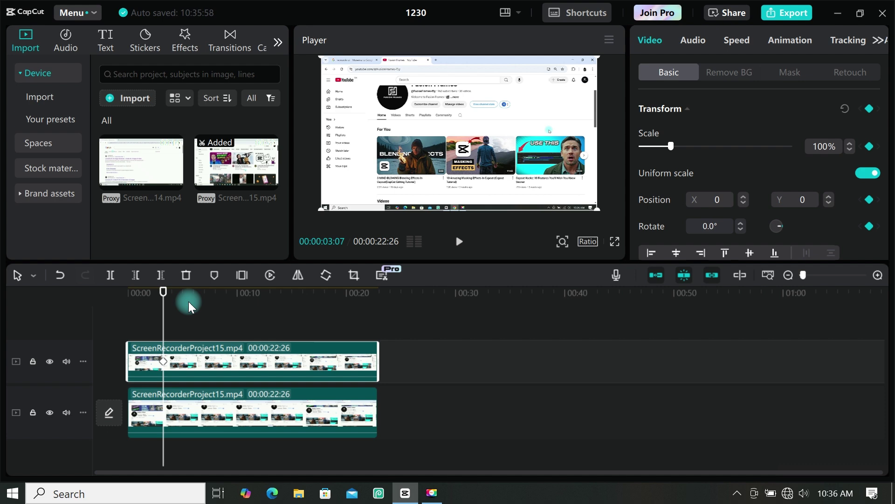
{"action": "left_click_drag", "start_coordinate": [164, 305], "coordinate": [204, 327]}
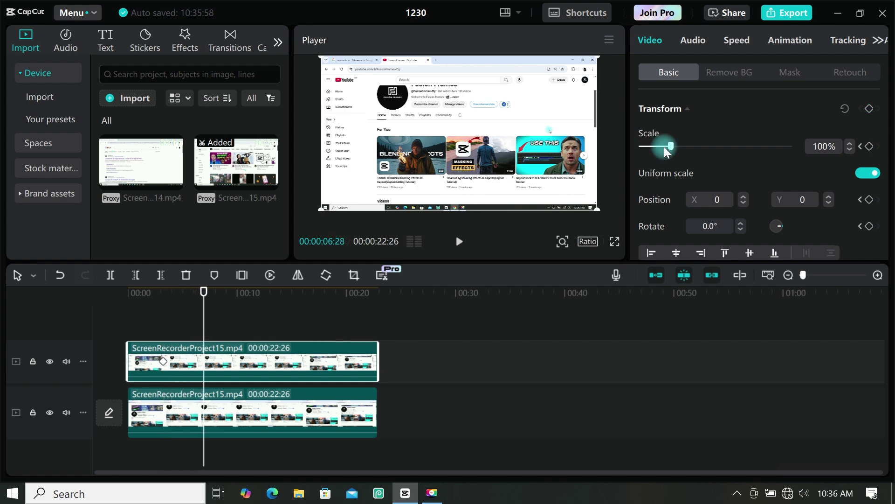
{"action": "left_click_drag", "start_coordinate": [671, 144], "coordinate": [700, 150]}
{"action": "left_click_drag", "start_coordinate": [530, 144], "coordinate": [502, 116]}
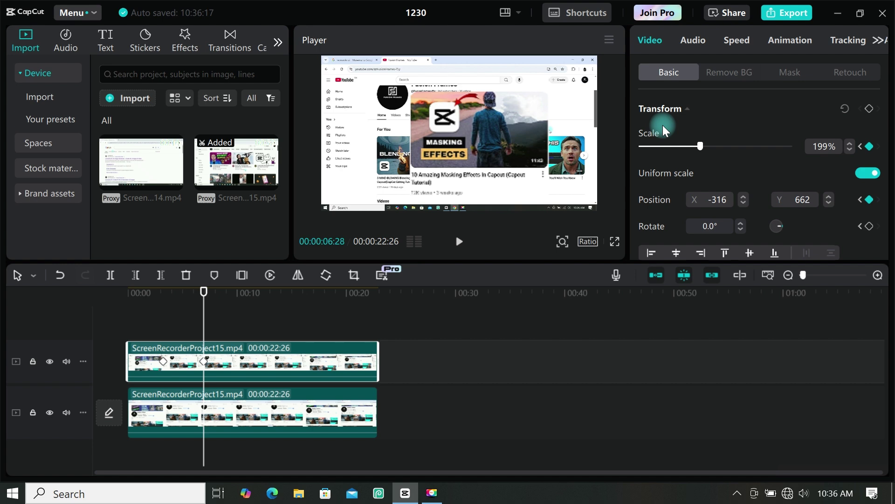
- Place the playhead at 00:09:14 and select both clips together
{"action": "left_click", "coordinate": [134, 316]}
{"action": "left_click", "coordinate": [231, 321]}
{"action": "left_click_drag", "start_coordinate": [393, 325], "coordinate": [292, 437]}
- Delete everything after 00:09:14 on both clips and scrub back to preview the result
{"action": "key", "text": "w"}
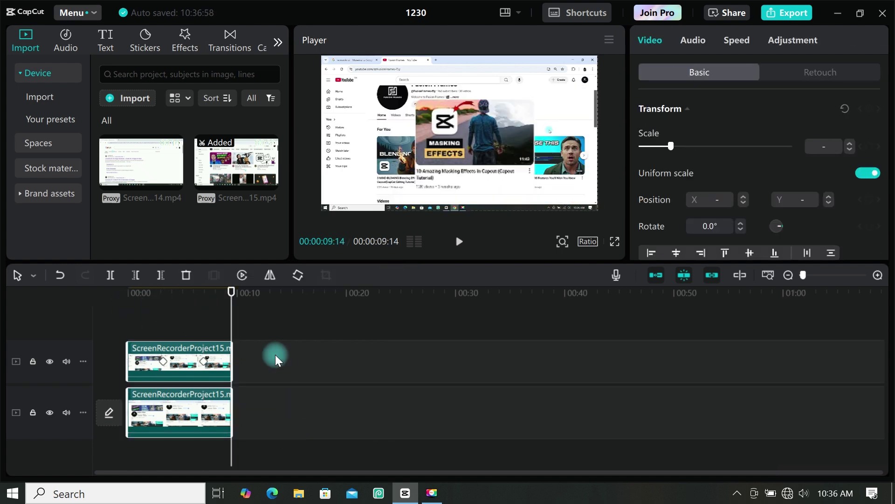
{"action": "left_click_drag", "start_coordinate": [233, 311], "coordinate": [126, 321]}
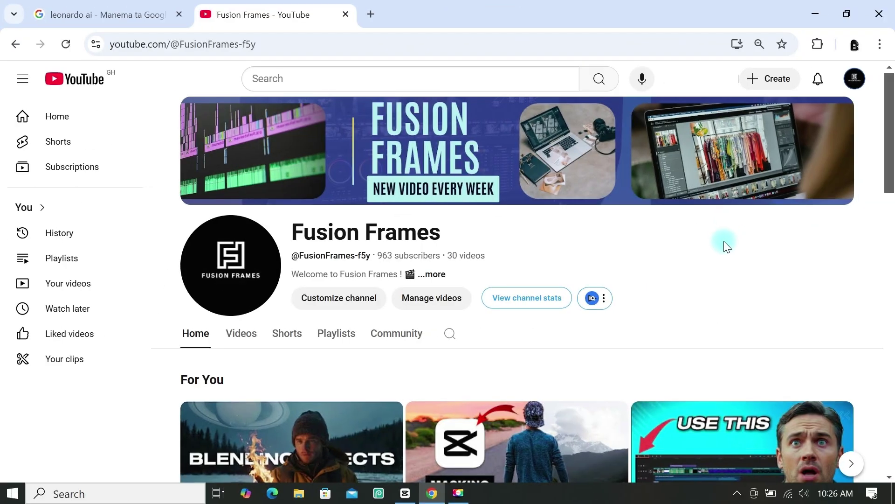
{"action": "scroll", "coordinate": [725, 242], "scroll_direction": "down", "scroll_amount": 3}
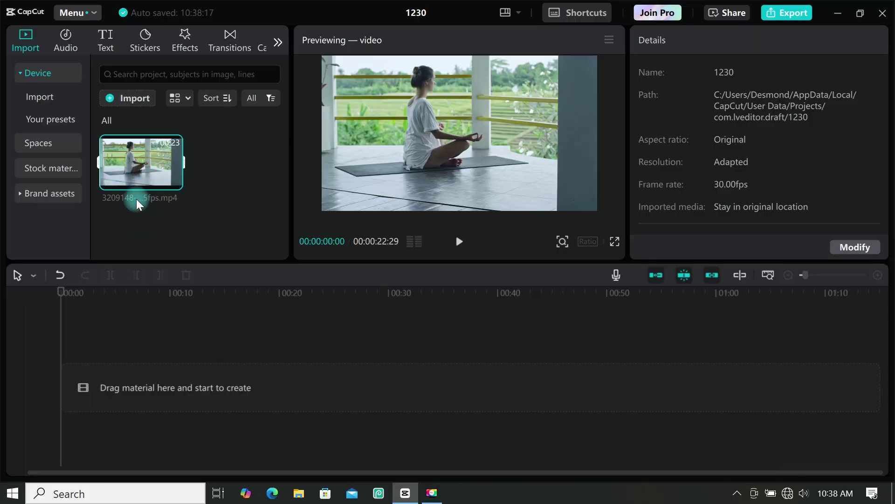
- Add the yoga clip to the timeline with a Default text layer stretched to its full length
{"action": "left_click_drag", "start_coordinate": [136, 199], "coordinate": [150, 369]}
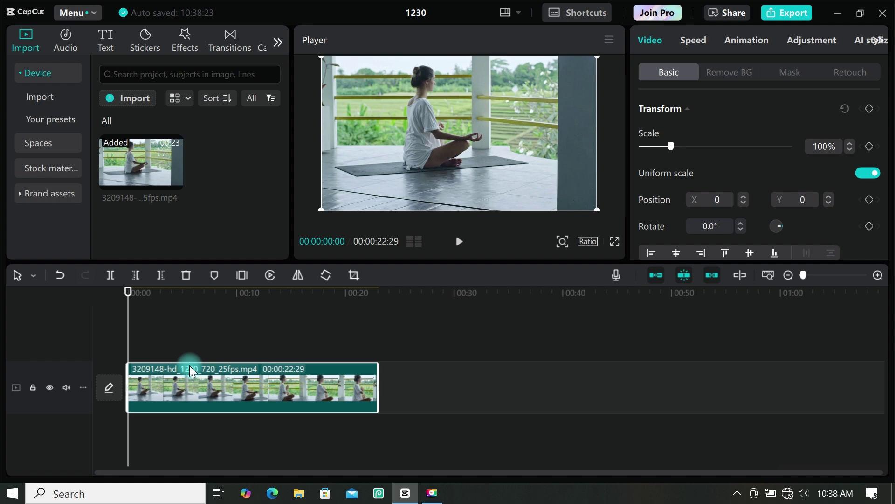
{"action": "left_click", "coordinate": [110, 38]}
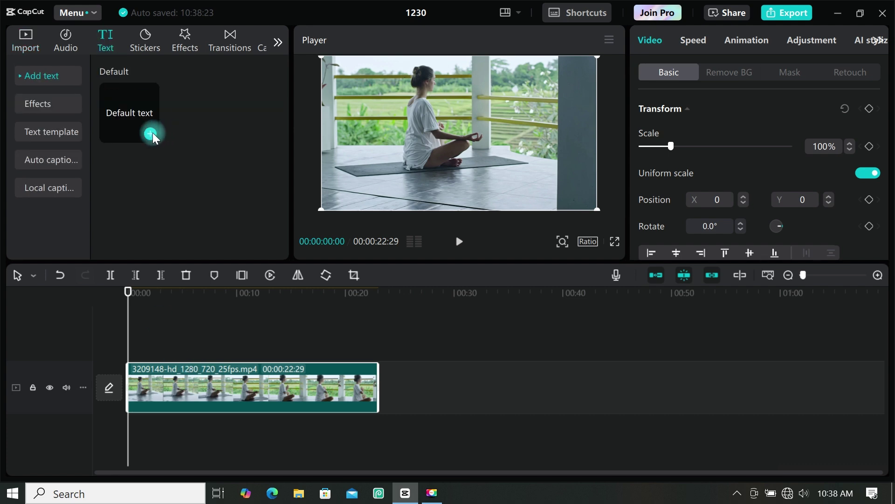
{"action": "left_click", "coordinate": [153, 134]}
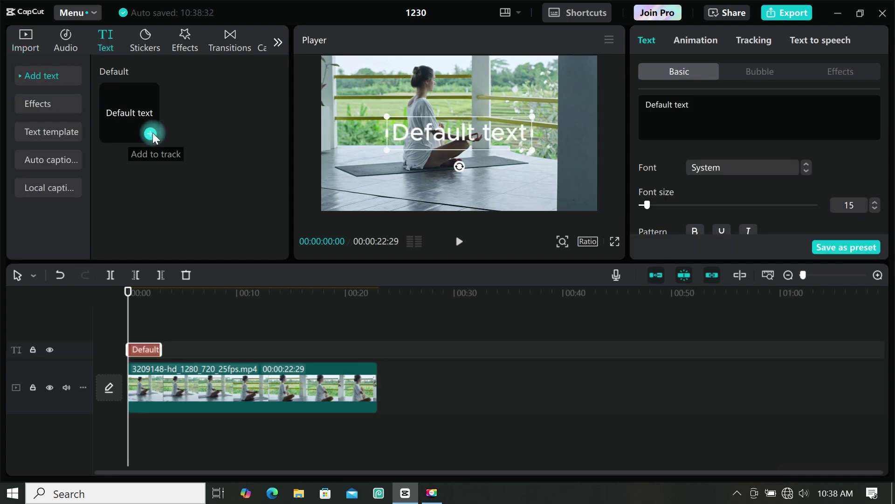
{"action": "left_click_drag", "start_coordinate": [162, 347], "coordinate": [376, 349]}
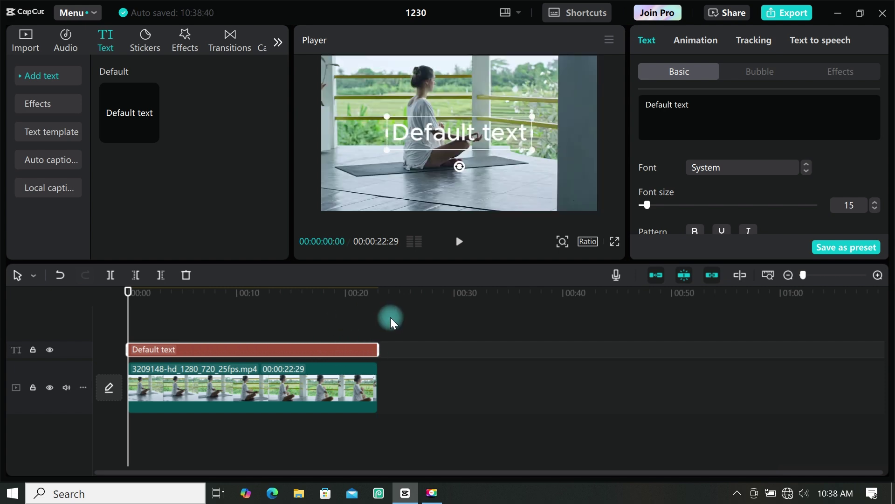
{"action": "left_click", "coordinate": [322, 422]}
- Trim the yoga clip and text layer so both end at 00:09:29
{"action": "left_click", "coordinate": [364, 391]}
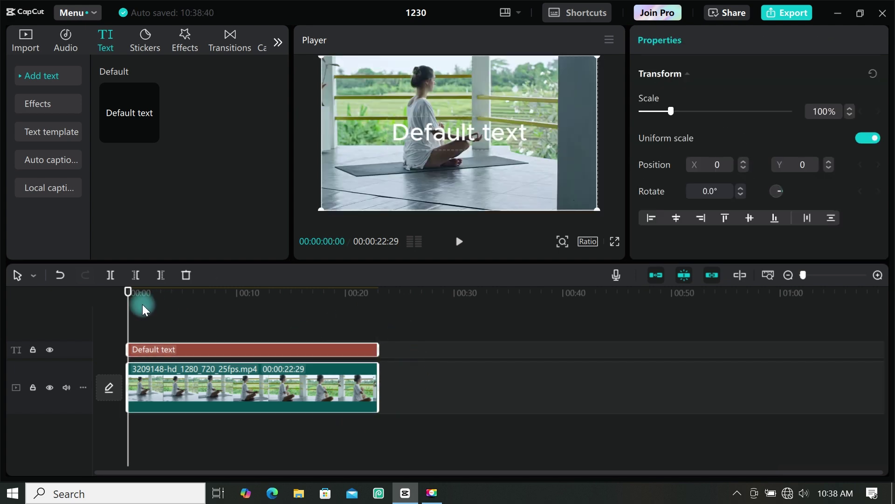
{"action": "left_click_drag", "start_coordinate": [128, 310], "coordinate": [236, 306]}
{"action": "left_click", "coordinate": [233, 397]}
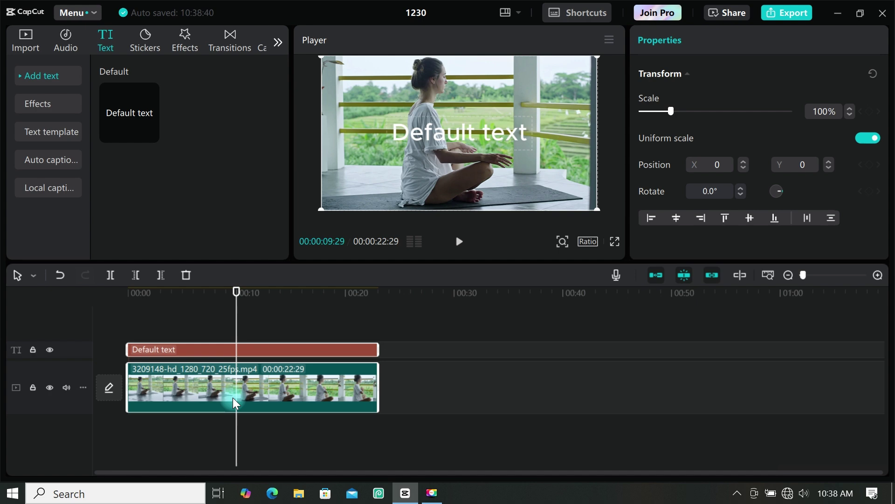
{"action": "key", "text": "w"}
{"action": "left_click", "coordinate": [200, 351]}
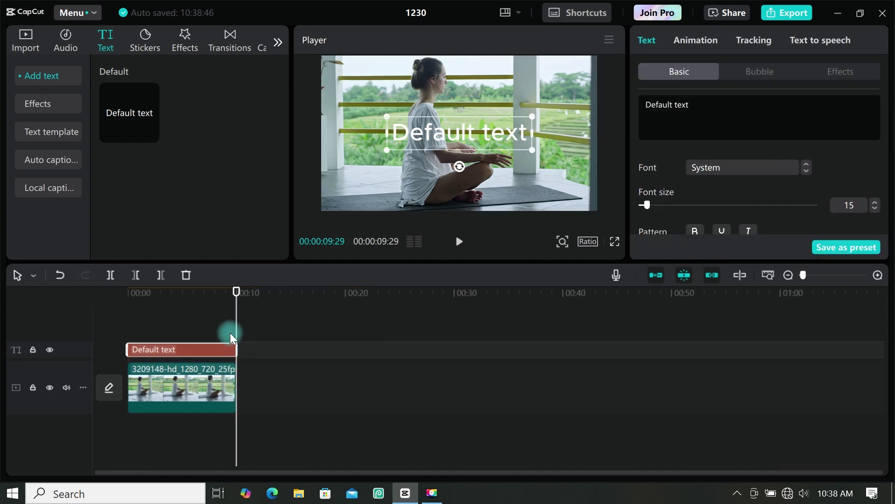
- Replace the Default text with a row of hyphens (------------------)
{"action": "left_click", "coordinate": [692, 108]}
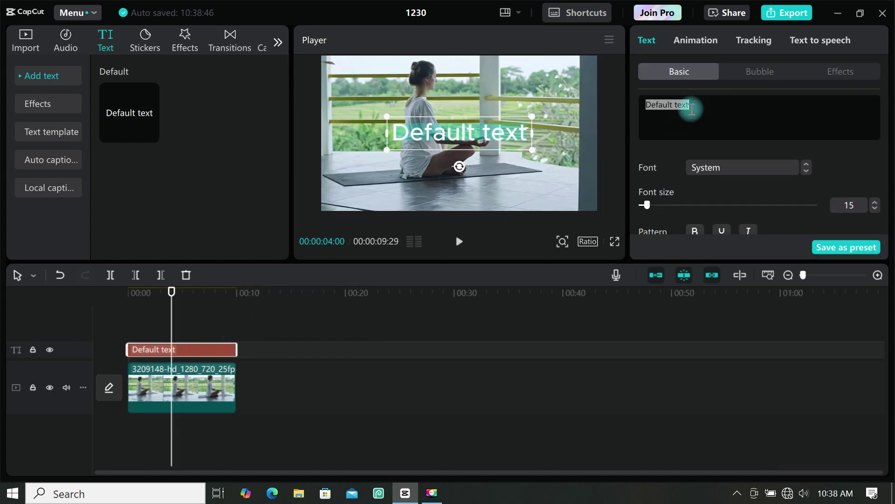
{"action": "type", "text": "------"}
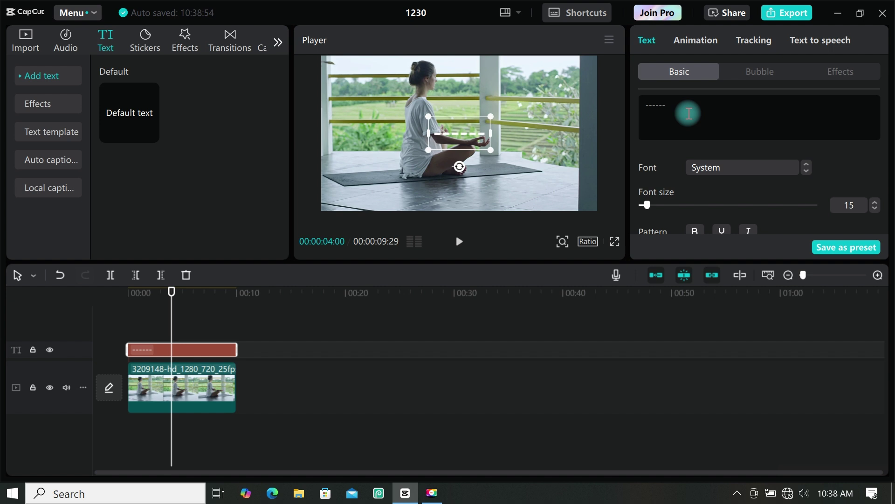
{"action": "type", "text": "------------"}
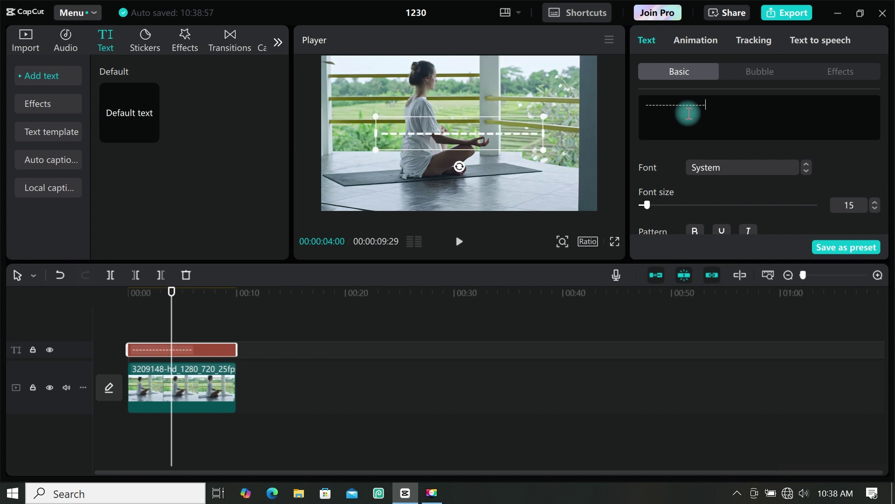
{"action": "scroll", "coordinate": [717, 184], "scroll_direction": "down", "scroll_amount": 5}
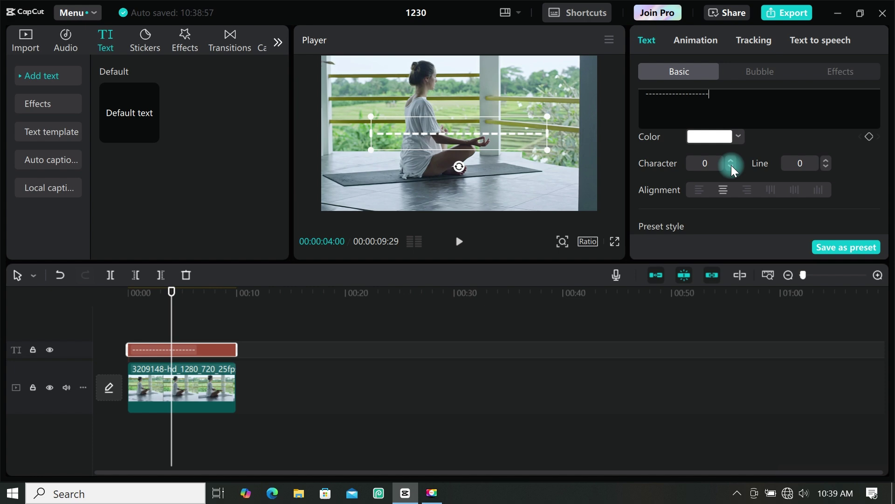
- Set the hyphens' character spacing to -4 and font size to 21
{"action": "left_click", "coordinate": [731, 166]}
{"action": "left_click", "coordinate": [731, 165]}
{"action": "left_click", "coordinate": [731, 165]}
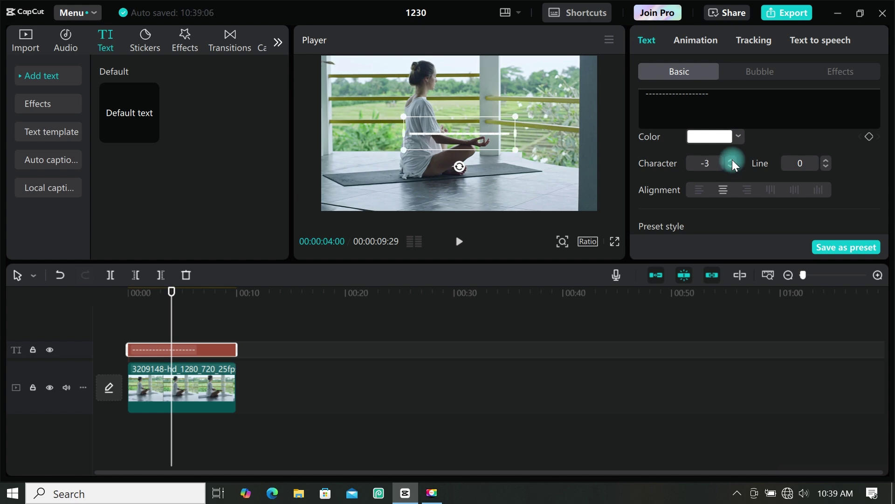
{"action": "left_click", "coordinate": [731, 165]}
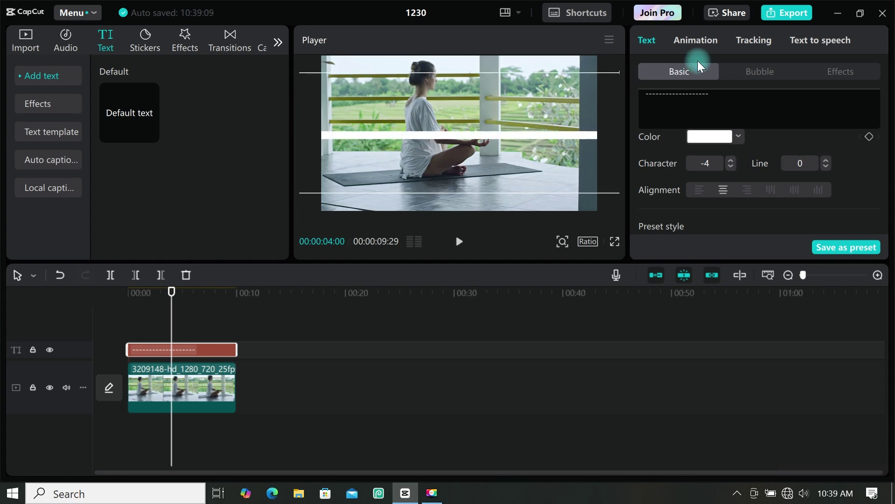
{"action": "left_click", "coordinate": [664, 99]}
{"action": "scroll", "coordinate": [667, 209], "scroll_direction": "down", "scroll_amount": 3}
{"action": "left_click", "coordinate": [653, 203]}
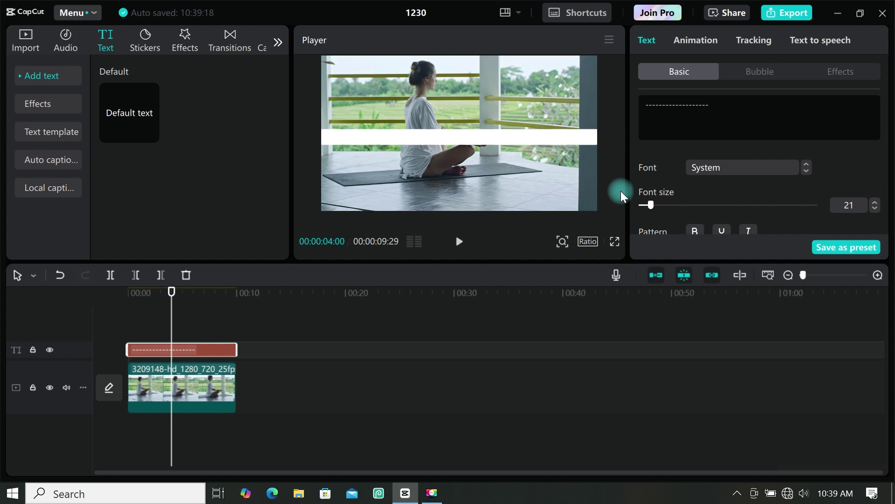
- Colour the hyphen bar red (FF0000) and move it to the frame's bottom edge
{"action": "scroll", "coordinate": [666, 171], "scroll_direction": "down", "scroll_amount": 1}
{"action": "scroll", "coordinate": [668, 175], "scroll_direction": "down", "scroll_amount": 2}
{"action": "left_click", "coordinate": [714, 189]}
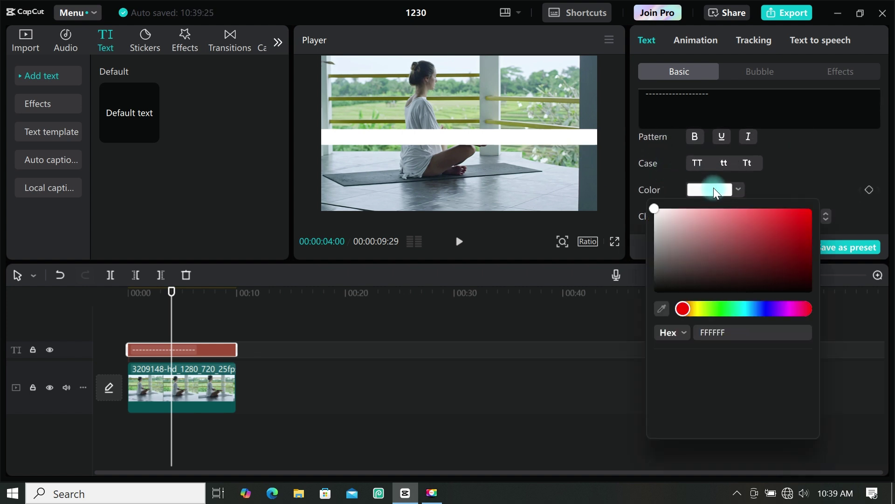
{"action": "left_click_drag", "start_coordinate": [731, 236], "coordinate": [778, 238]}
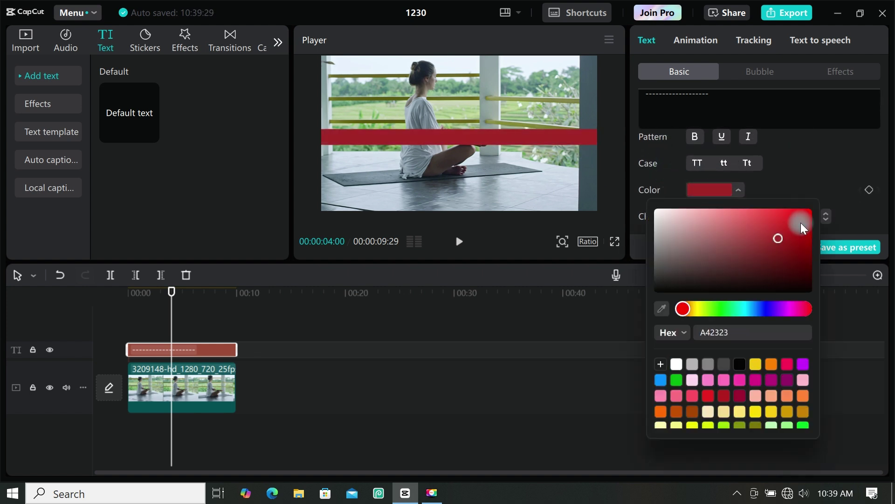
{"action": "left_click", "coordinate": [844, 181]}
{"action": "left_click", "coordinate": [506, 143]}
{"action": "left_click_drag", "start_coordinate": [505, 155], "coordinate": [489, 208]}
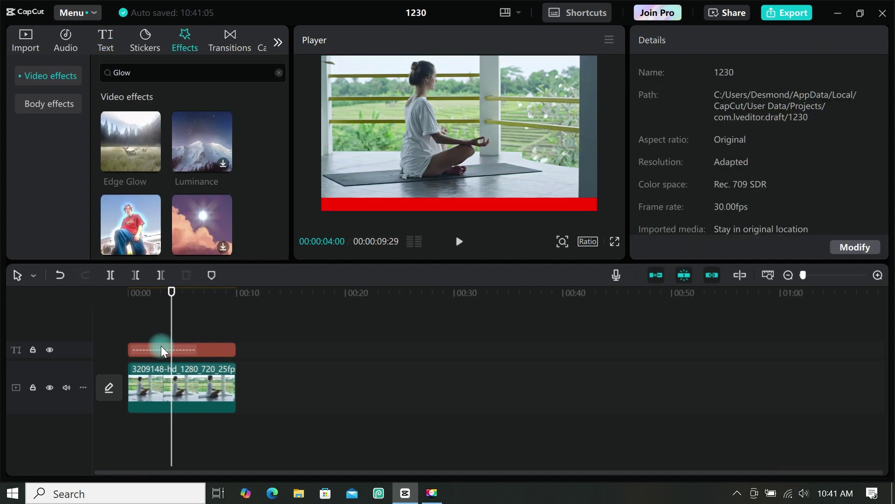
- Turn the red text clip into Compound clip1
{"action": "left_click", "coordinate": [161, 349]}
{"action": "right_click", "coordinate": [161, 349]}
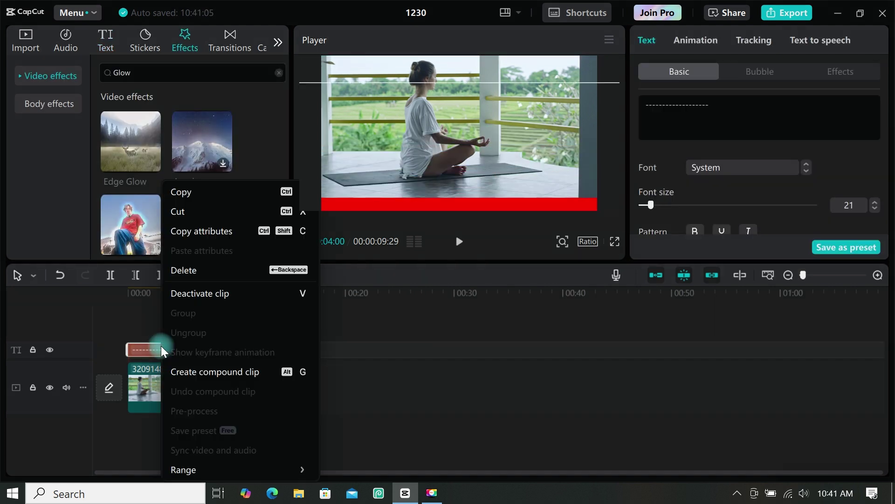
{"action": "left_click", "coordinate": [192, 371]}
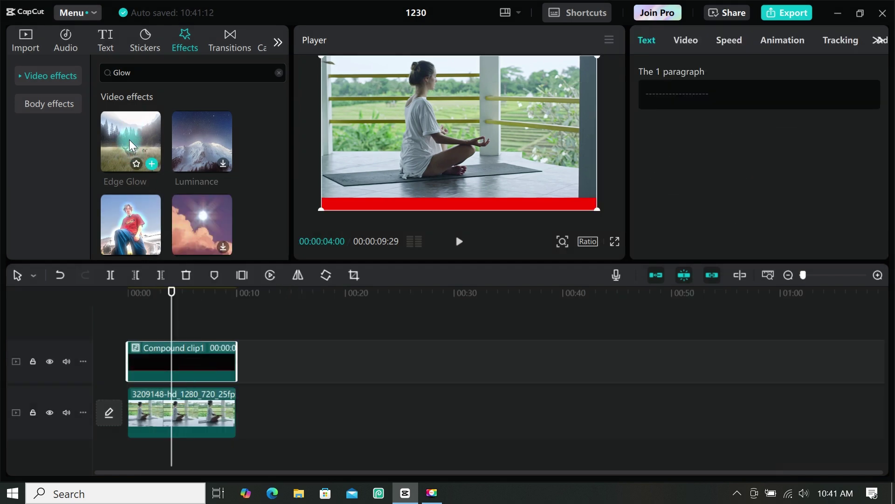
- Drag the Edge Glow effect onto the timeline, then select Compound clip1 at its start
{"action": "left_click_drag", "start_coordinate": [130, 139], "coordinate": [149, 363]}
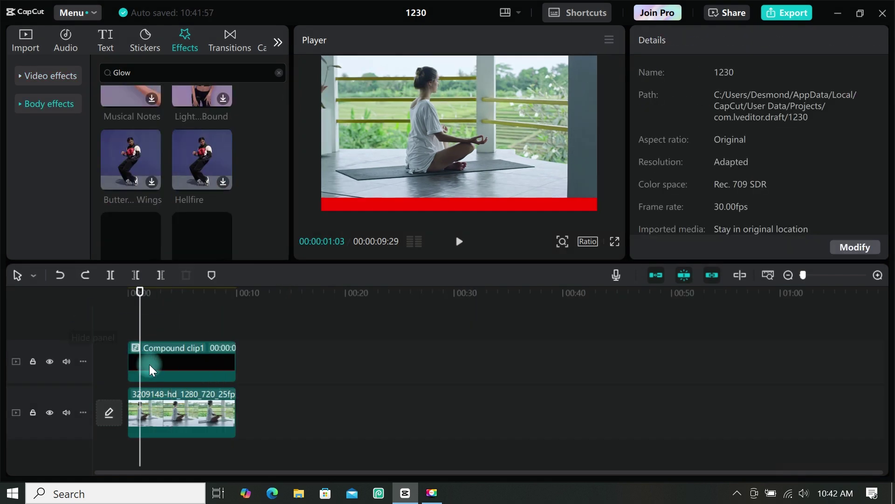
{"action": "left_click", "coordinate": [149, 365]}
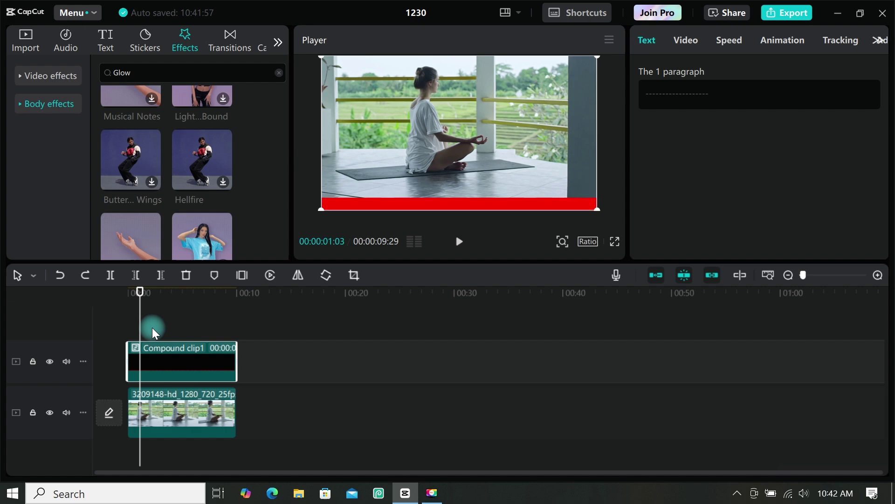
{"action": "left_click", "coordinate": [131, 310]}
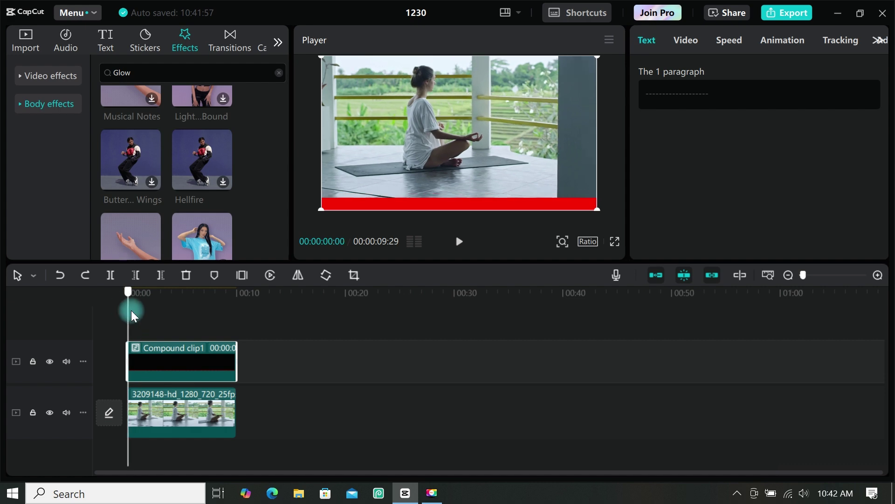
- Give the compound clip a Horizontal mask rotated vertical at the left edge, keyframed at the start
{"action": "left_click", "coordinate": [676, 47]}
{"action": "left_click", "coordinate": [792, 72]}
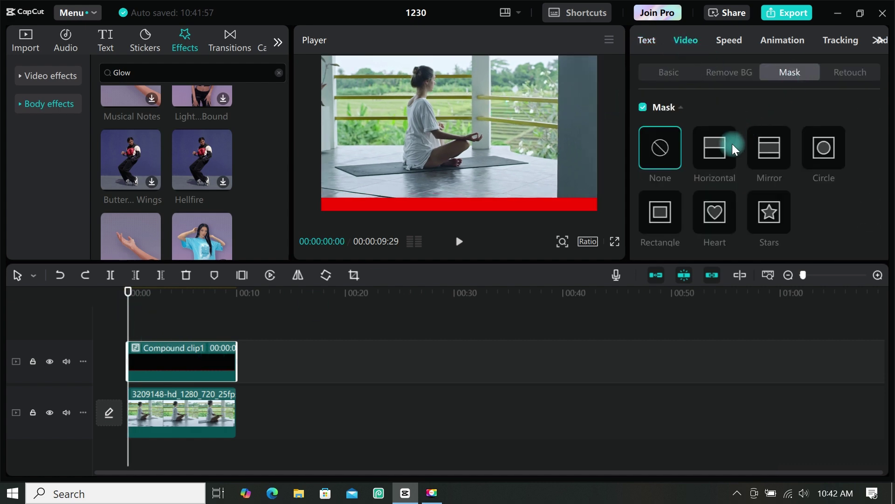
{"action": "left_click", "coordinate": [715, 148]}
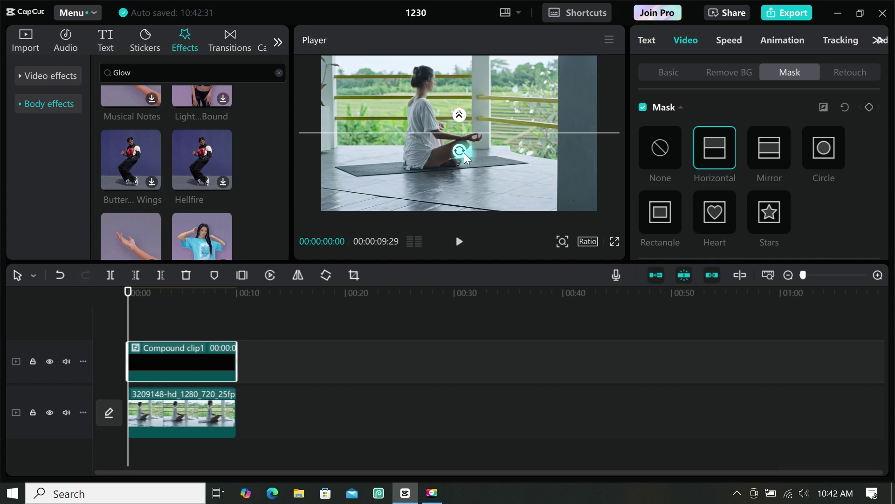
{"action": "left_click_drag", "start_coordinate": [464, 152], "coordinate": [321, 153]}
{"action": "left_click", "coordinate": [872, 122]}
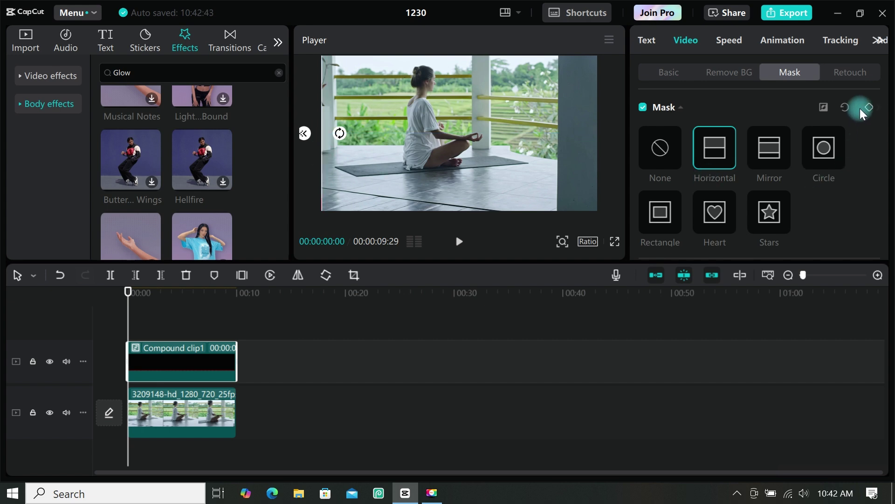
{"action": "left_click", "coordinate": [869, 110]}
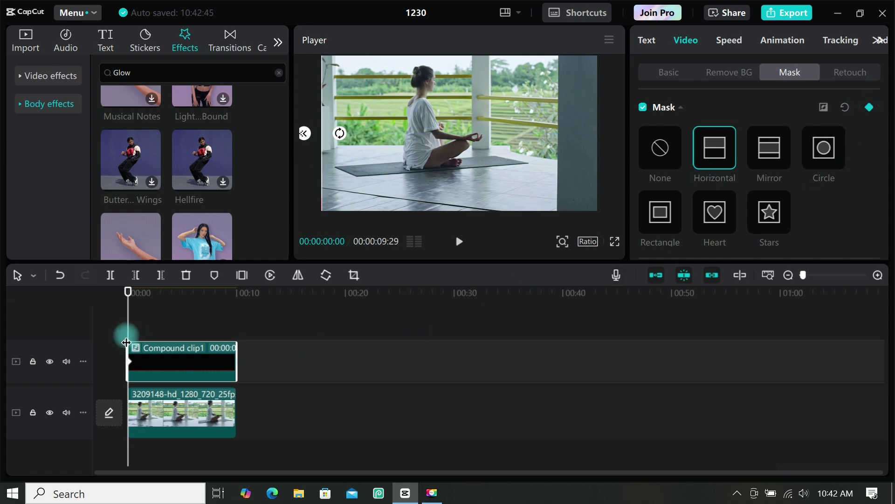
- At the clip's end, slide the mask to the right edge, then scrub back to preview
{"action": "left_click_drag", "start_coordinate": [124, 326], "coordinate": [234, 334]}
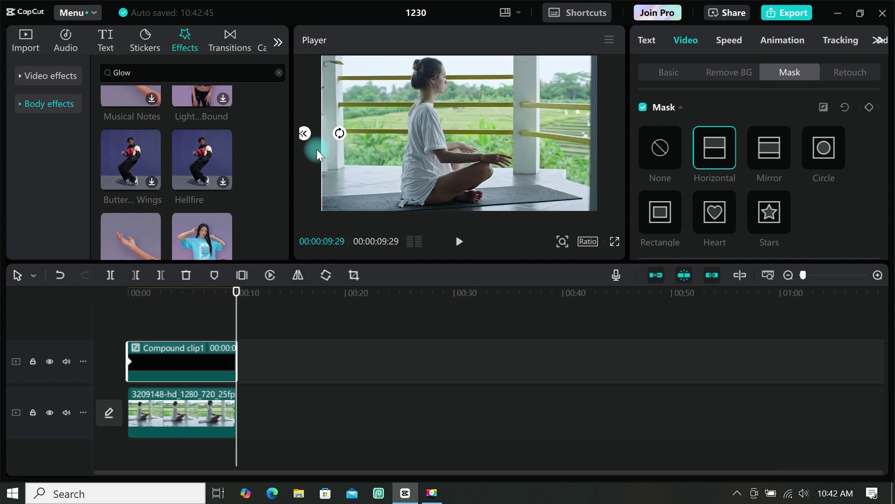
{"action": "left_click_drag", "start_coordinate": [317, 149], "coordinate": [589, 179]}
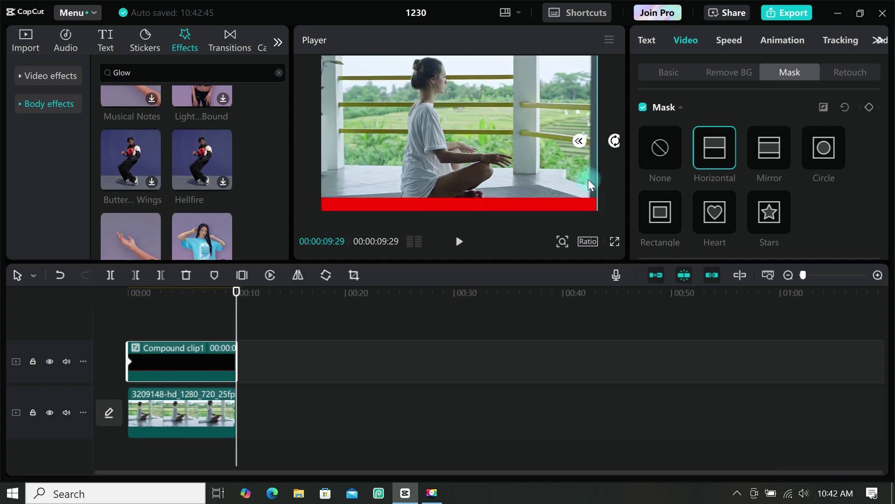
{"action": "left_click", "coordinate": [239, 310]}
{"action": "left_click_drag", "start_coordinate": [231, 302], "coordinate": [101, 301]}
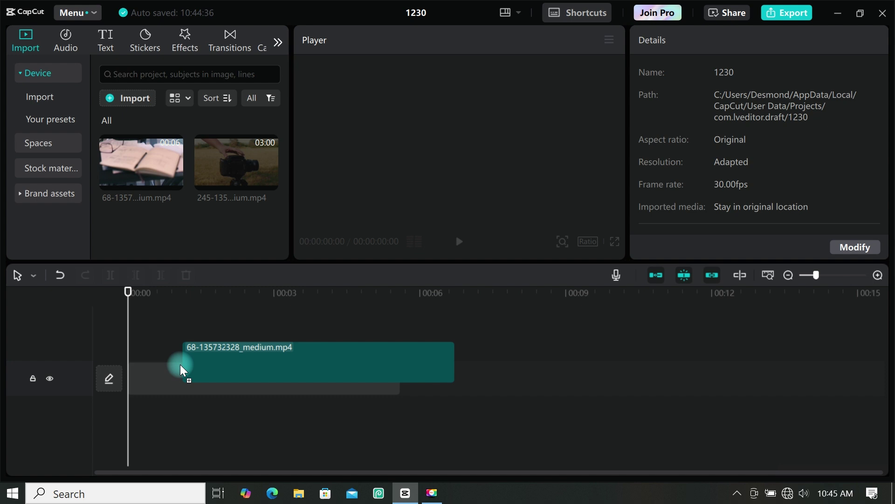
- Stack the camera clip above the notebook clip and trim it to end at 00:00:05:18
{"action": "left_click_drag", "start_coordinate": [180, 365], "coordinate": [175, 362]}
{"action": "left_click_drag", "start_coordinate": [215, 185], "coordinate": [126, 332]}
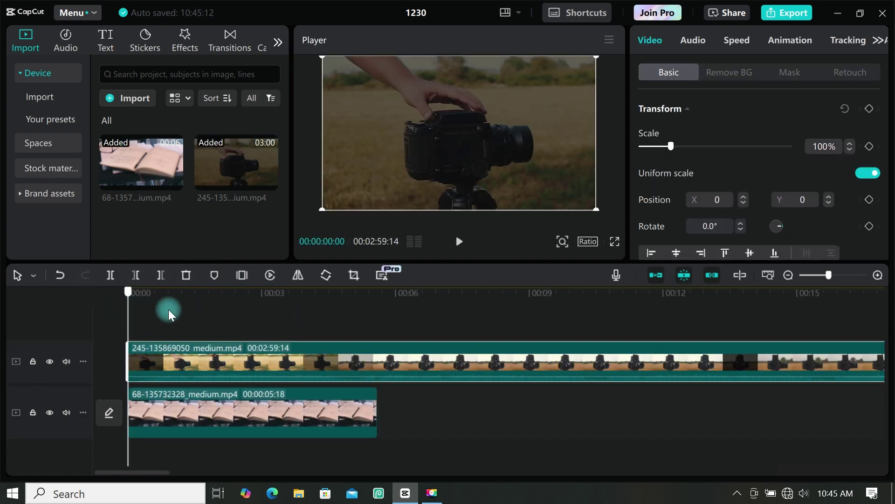
{"action": "left_click_drag", "start_coordinate": [169, 310], "coordinate": [375, 307]}
{"action": "key", "text": "w"}
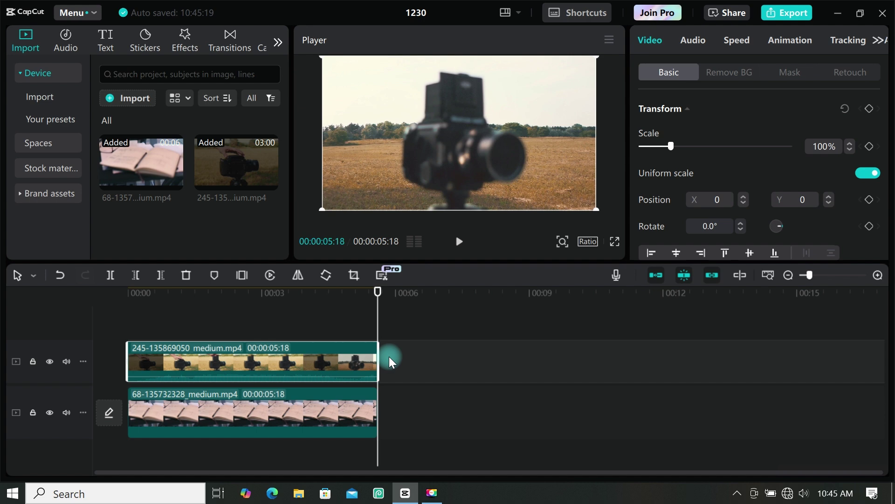
- Undo the leftover mask changes until the camera clip has no mask
{"action": "left_click", "coordinate": [60, 275]}
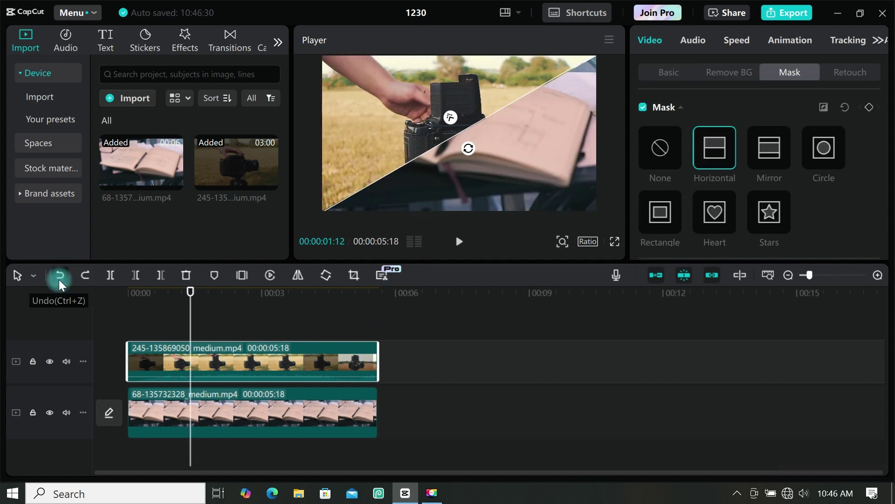
{"action": "left_click", "coordinate": [60, 275]}
{"action": "left_click", "coordinate": [59, 276]}
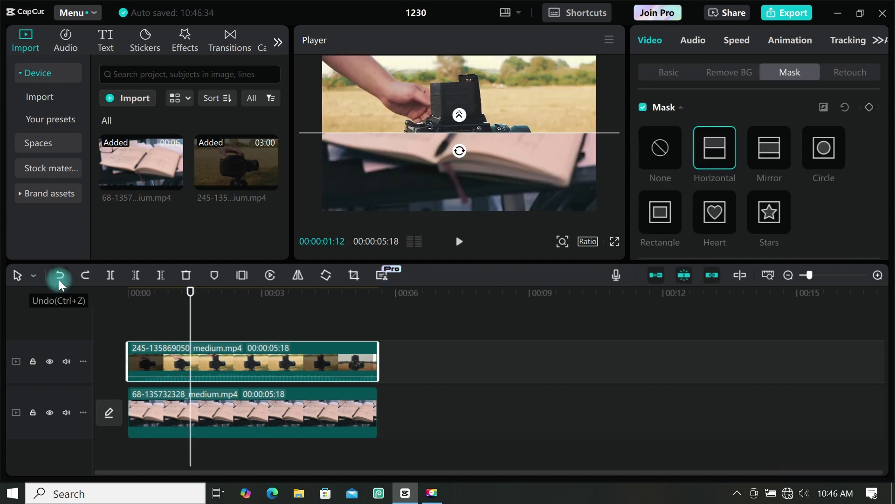
{"action": "left_click", "coordinate": [60, 275]}
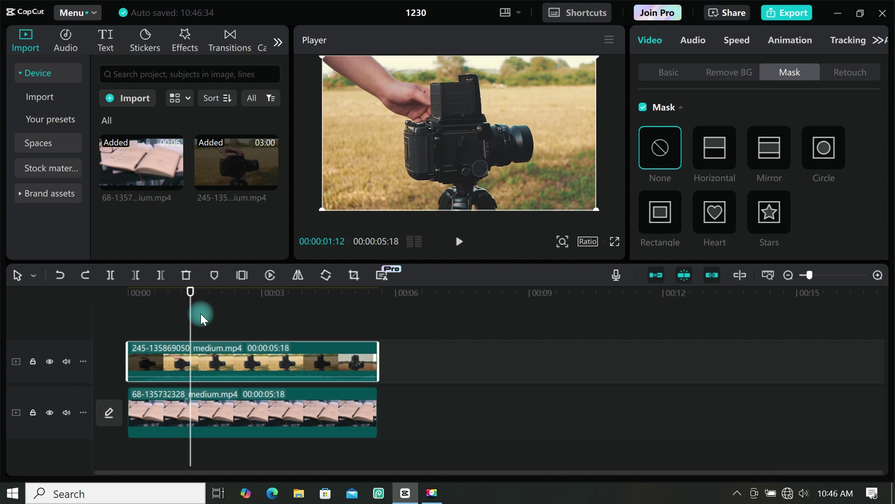
- Split the camera clip at 00:00:01:12 and copy its later part onto a new track above
{"action": "left_click", "coordinate": [201, 343]}
{"action": "key", "text": "ctrl+b"}
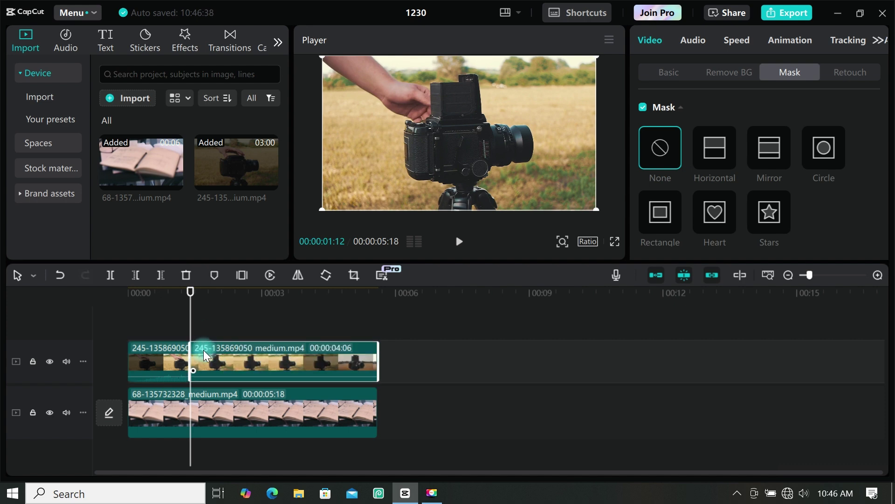
{"action": "mouse_move", "coordinate": [203, 351]}
{"action": "left_mouse_down"}
{"action": "mouse_move", "coordinate": [206, 304]}
{"action": "mouse_move", "coordinate": [205, 351]}
{"action": "left_mouse_up"}
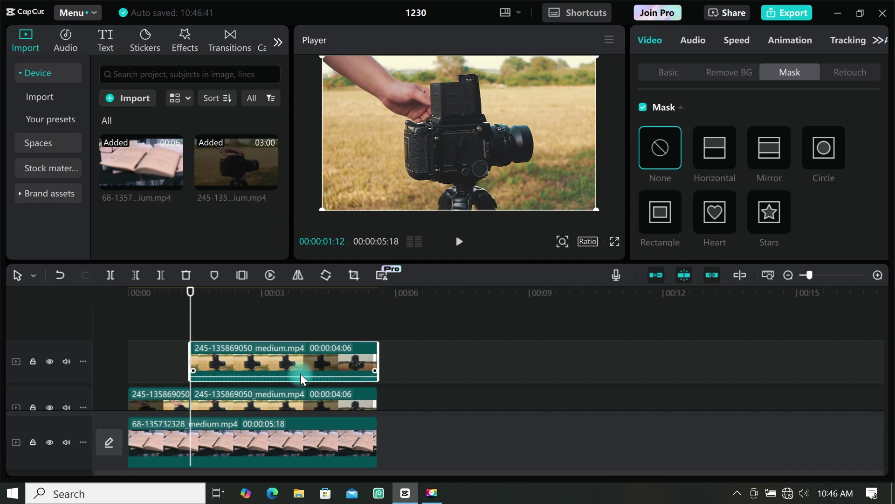
- Hide the top track and tilt a Horizontal mask on the middle camera clip into a diagonal
{"action": "left_click", "coordinate": [286, 357]}
{"action": "left_click", "coordinate": [780, 69]}
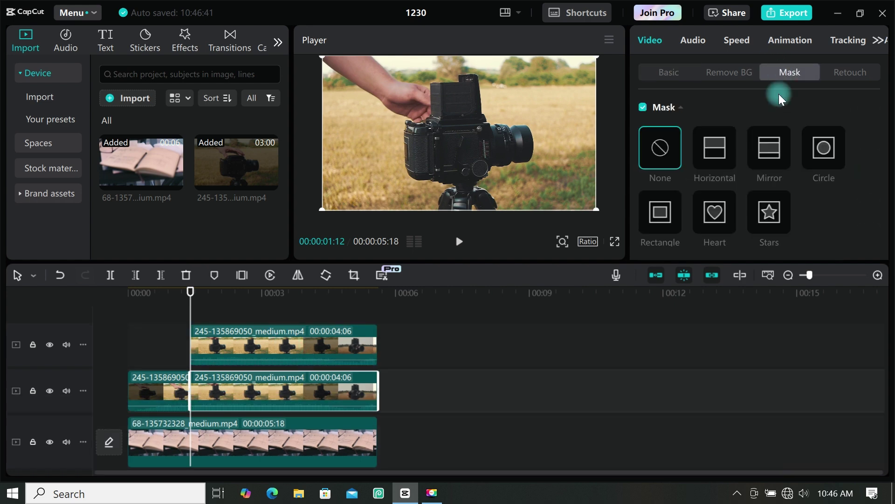
{"action": "left_click", "coordinate": [717, 146]}
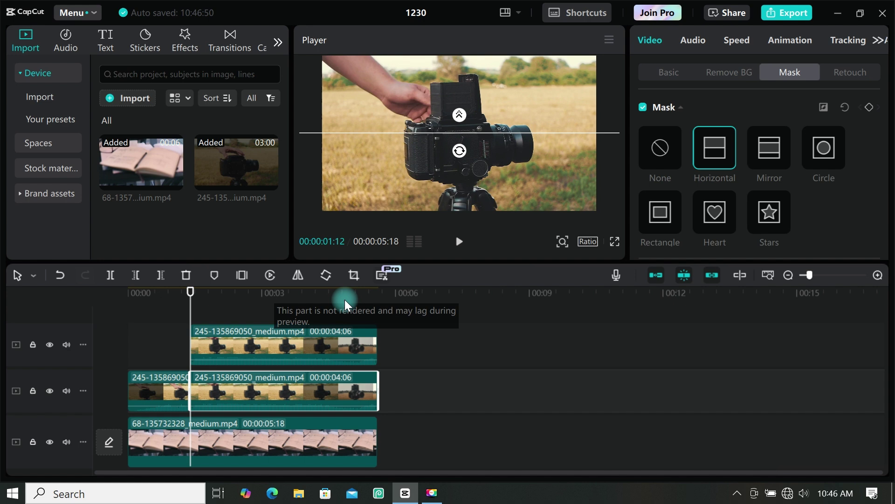
{"action": "left_click", "coordinate": [50, 344]}
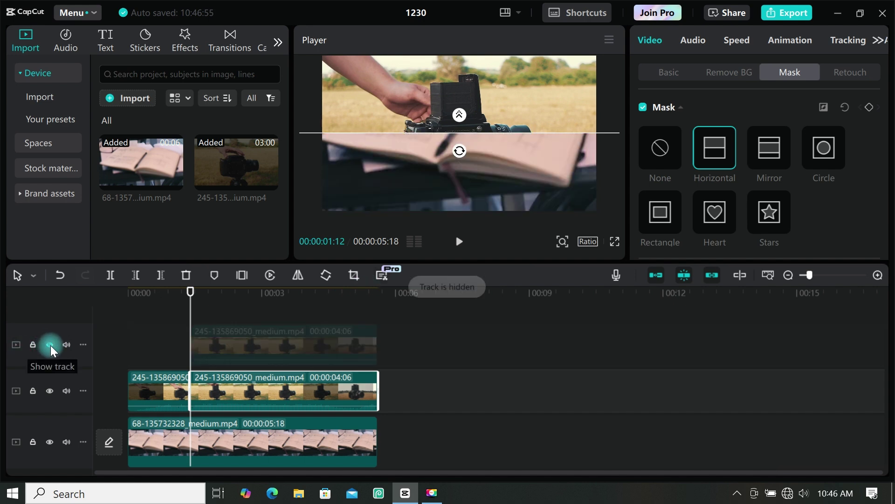
{"action": "left_click_drag", "start_coordinate": [456, 155], "coordinate": [486, 232]}
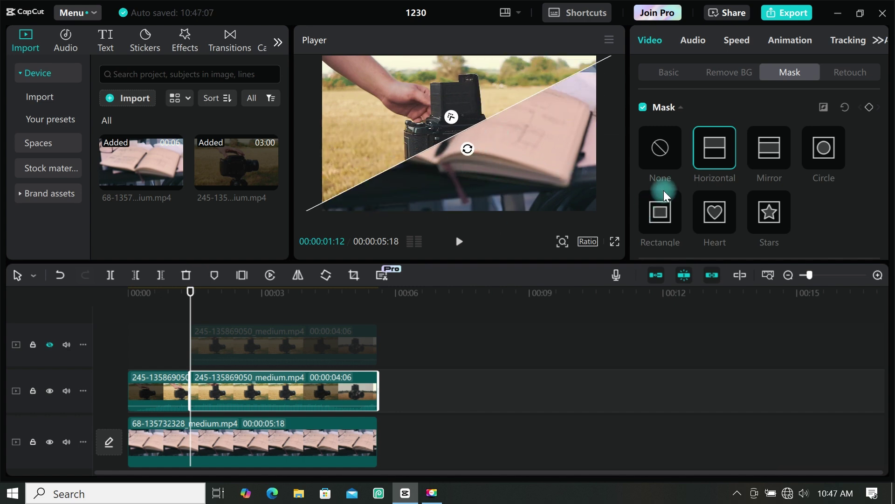
- Fine-tune the camera clip's mask rotation to -29.5°
{"action": "scroll", "coordinate": [664, 192], "scroll_direction": "down", "scroll_amount": 3}
{"action": "left_click", "coordinate": [737, 200]}
{"action": "left_click", "coordinate": [737, 200]}
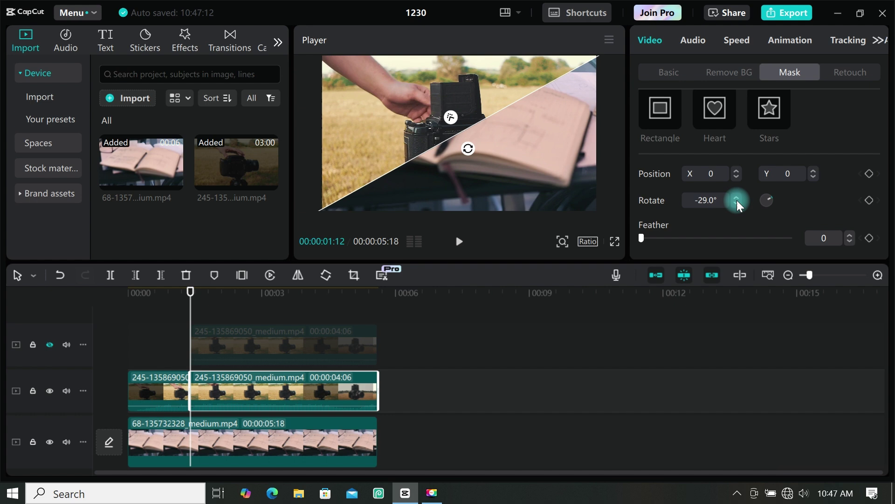
{"action": "left_click", "coordinate": [737, 200]}
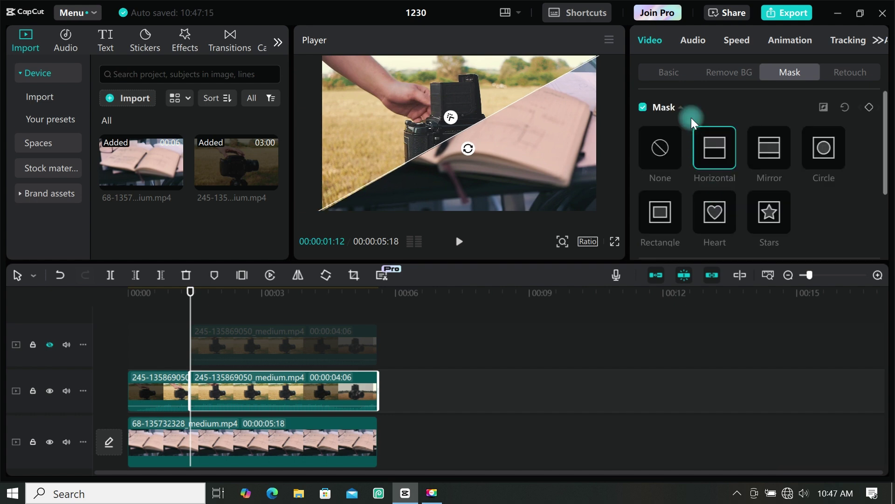
- Keyframe the camera clip's transform at 00:00:01:12, then slide it up-left out of frame by 00:00:02:20
{"action": "left_click", "coordinate": [680, 77]}
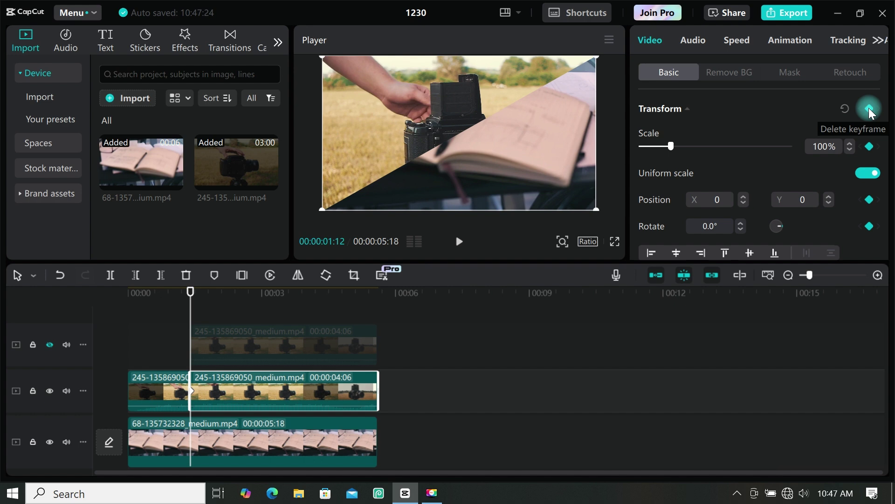
{"action": "left_click", "coordinate": [229, 381]}
{"action": "left_click_drag", "start_coordinate": [189, 312], "coordinate": [247, 294]}
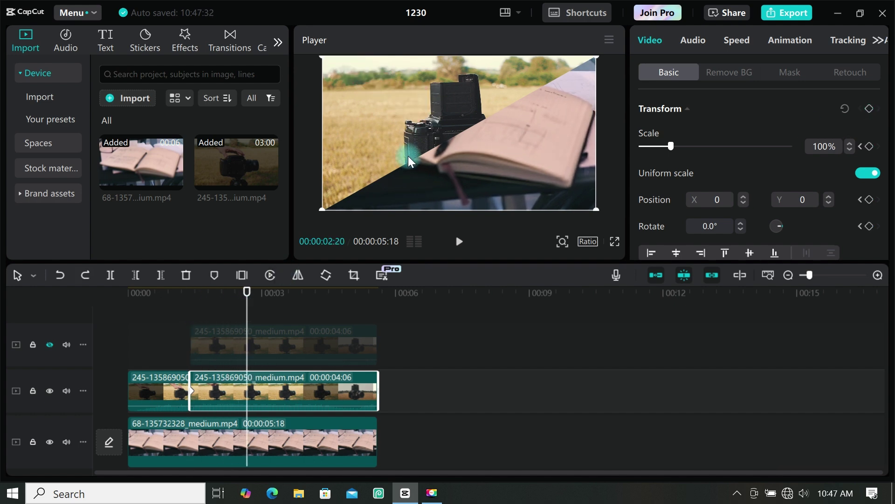
{"action": "left_click_drag", "start_coordinate": [443, 171], "coordinate": [309, 100]}
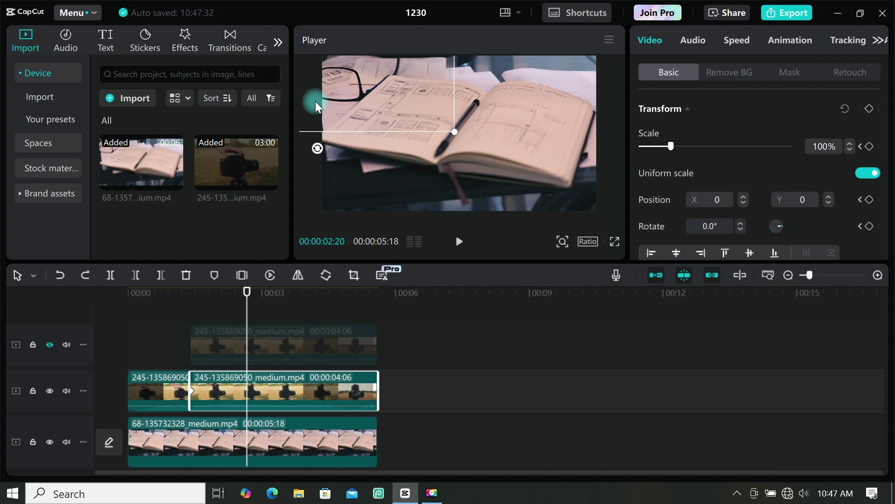
{"action": "left_click", "coordinate": [248, 346]}
- At 00:00:01:12, unhide the top track and give its camera clip a Horizontal mask rotated to 59°
{"action": "left_click_drag", "start_coordinate": [248, 307], "coordinate": [192, 301]}
{"action": "left_click", "coordinate": [50, 344]}
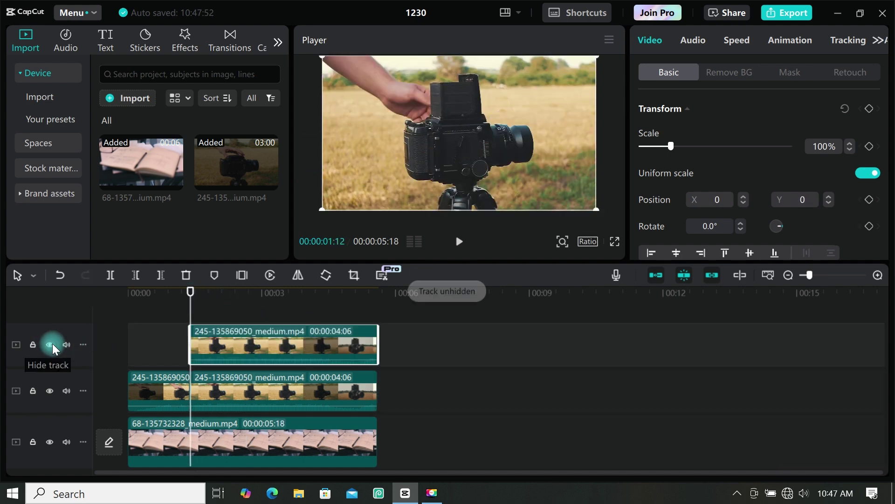
{"action": "left_click", "coordinate": [788, 72]}
{"action": "left_click", "coordinate": [717, 161]}
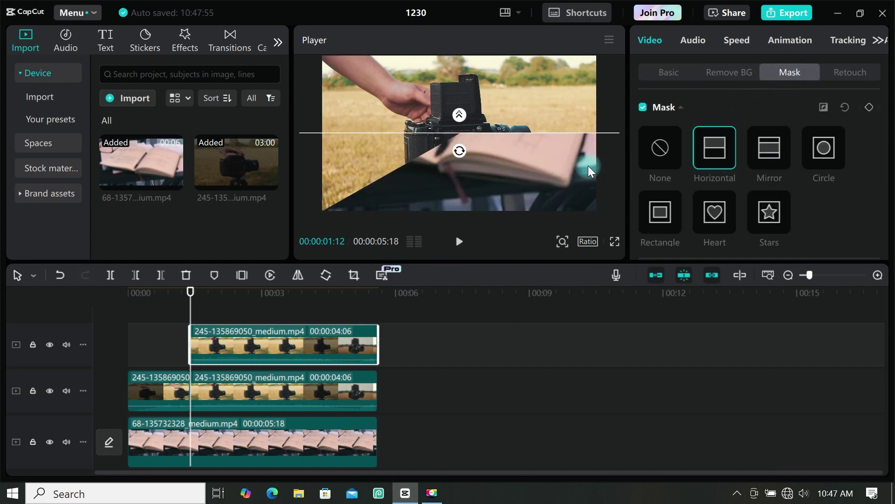
{"action": "left_click_drag", "start_coordinate": [459, 150], "coordinate": [449, 92]}
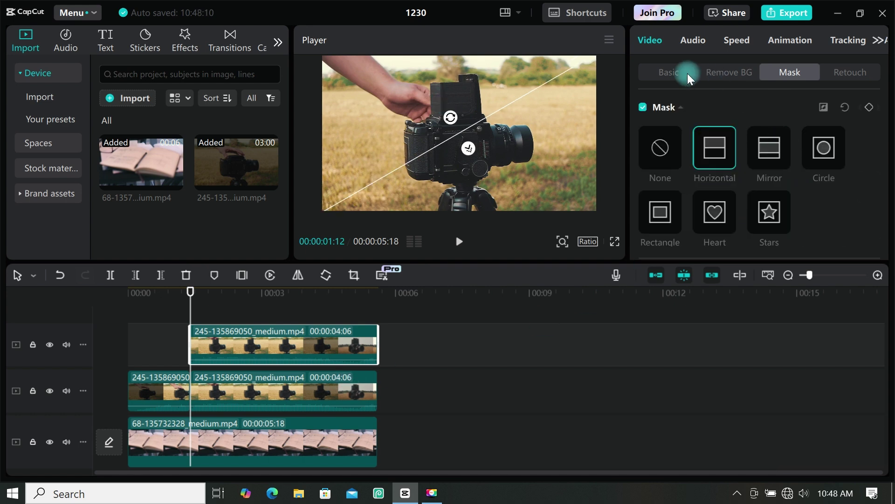
- Keyframe the top clip's transform at 00:00:01:12, then slide it down-right out of frame by 00:00:02:20
{"action": "left_click", "coordinate": [672, 72]}
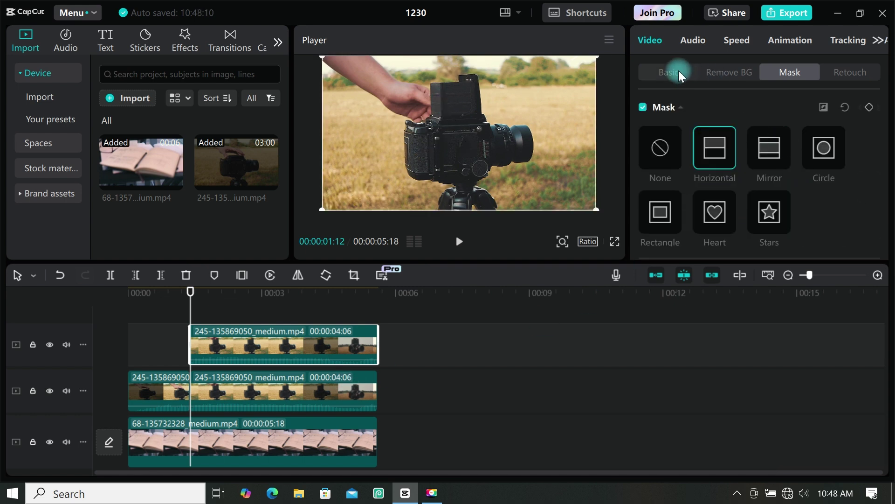
{"action": "left_click", "coordinate": [870, 111]}
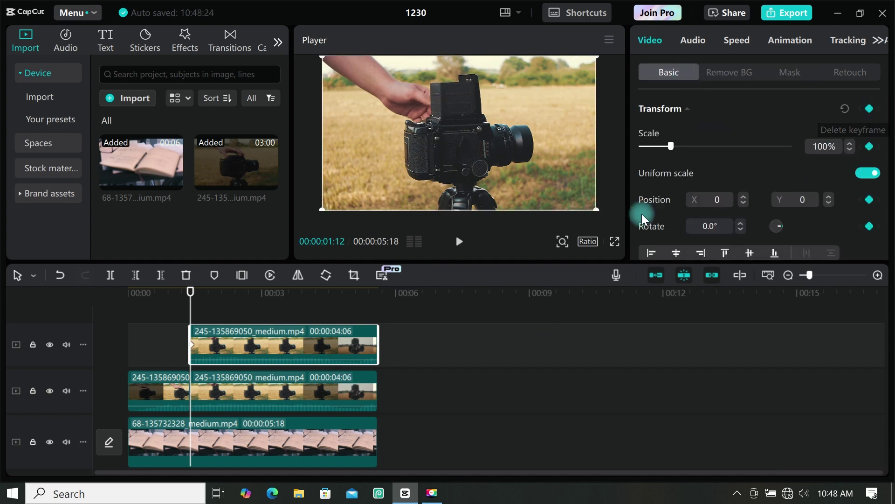
{"action": "left_click", "coordinate": [230, 409]}
{"action": "left_click_drag", "start_coordinate": [190, 293], "coordinate": [252, 333]}
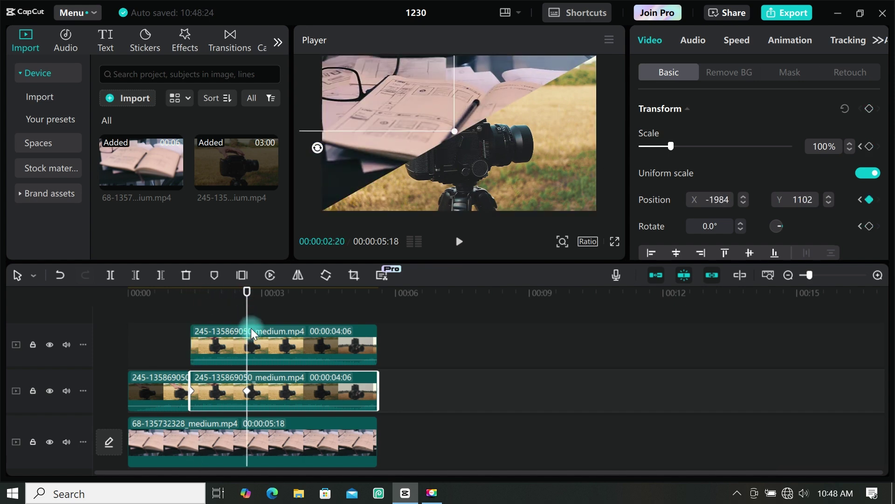
{"action": "left_click", "coordinate": [252, 334]}
{"action": "left_click_drag", "start_coordinate": [541, 157], "coordinate": [672, 239]}
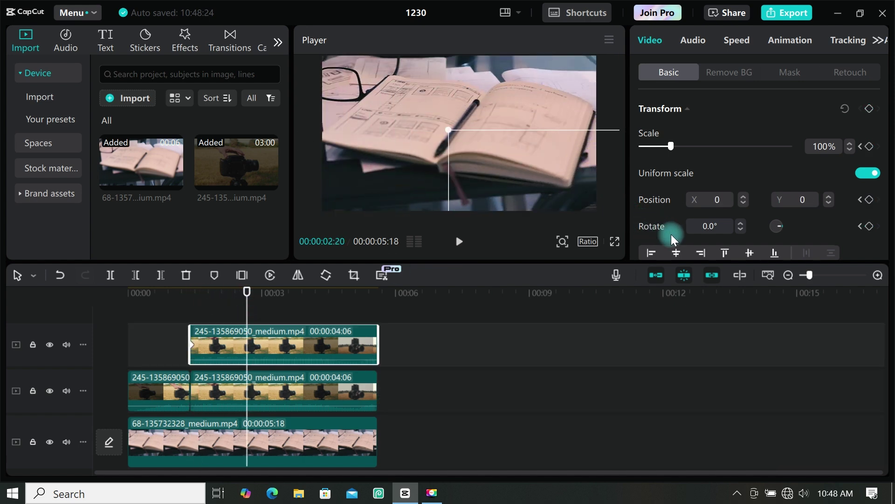